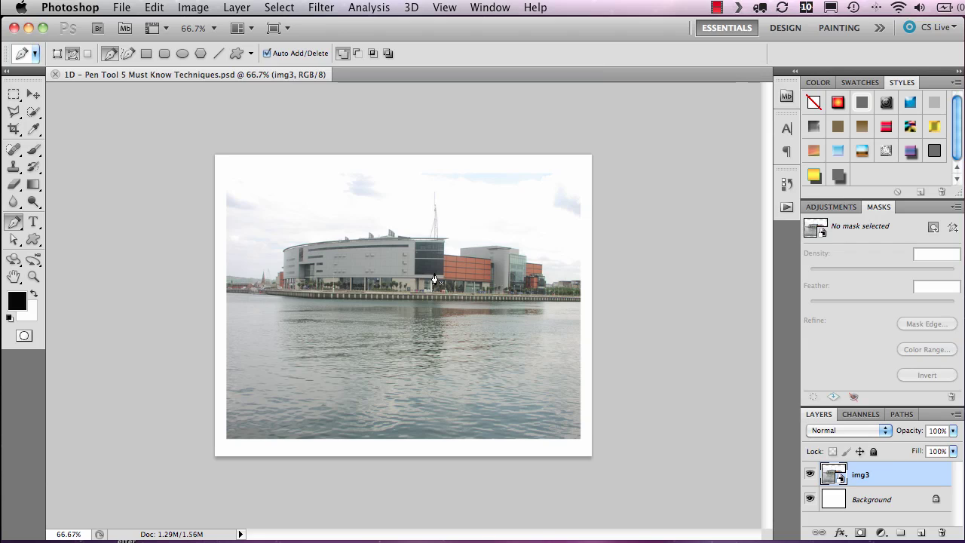
Zoom to 200% on the riverside building and pan around its outline
scroll(434, 279, "up", 2)
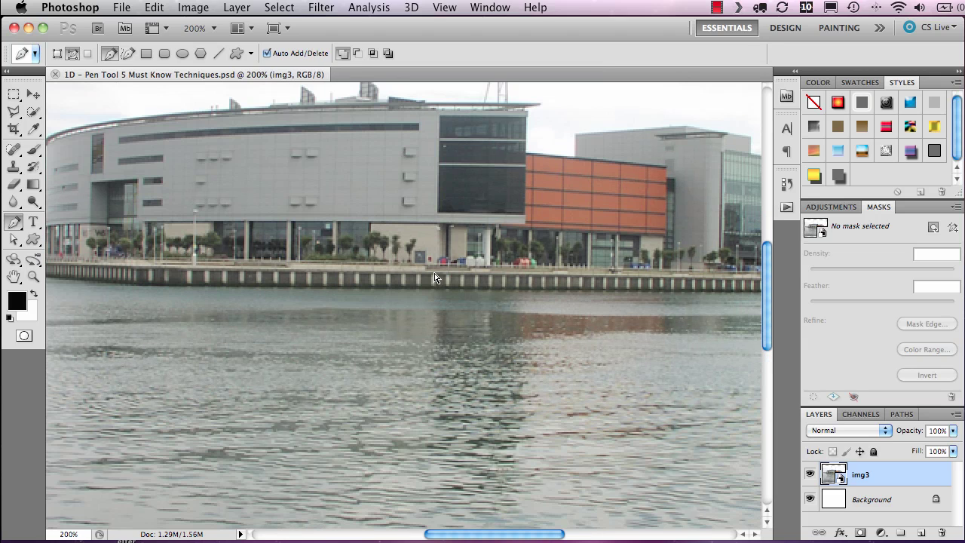
key("space")
left_click_drag(170, 158, 334, 289)
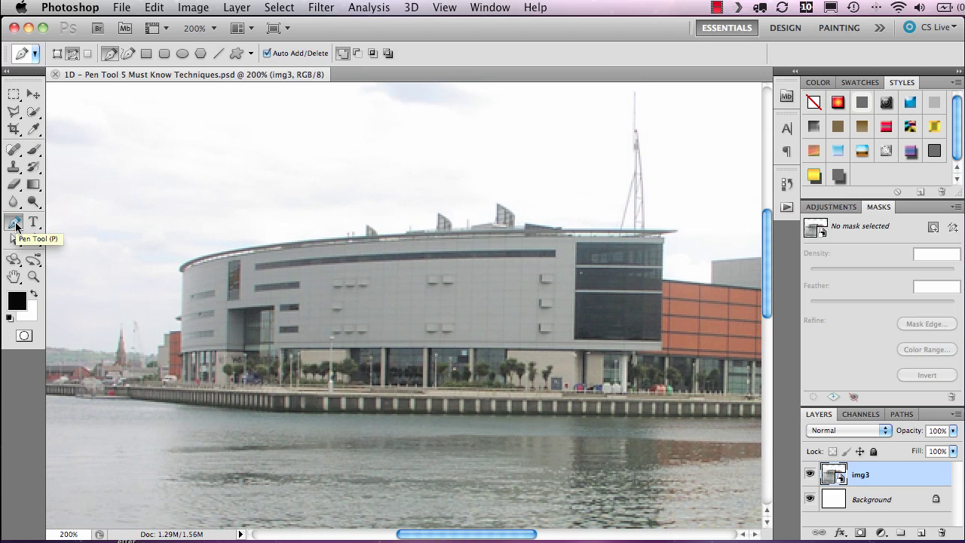
At 100% zoom, place Pen anchors at the building's top-left corner, the glass block's right edge and along the roof
key("super+minus")
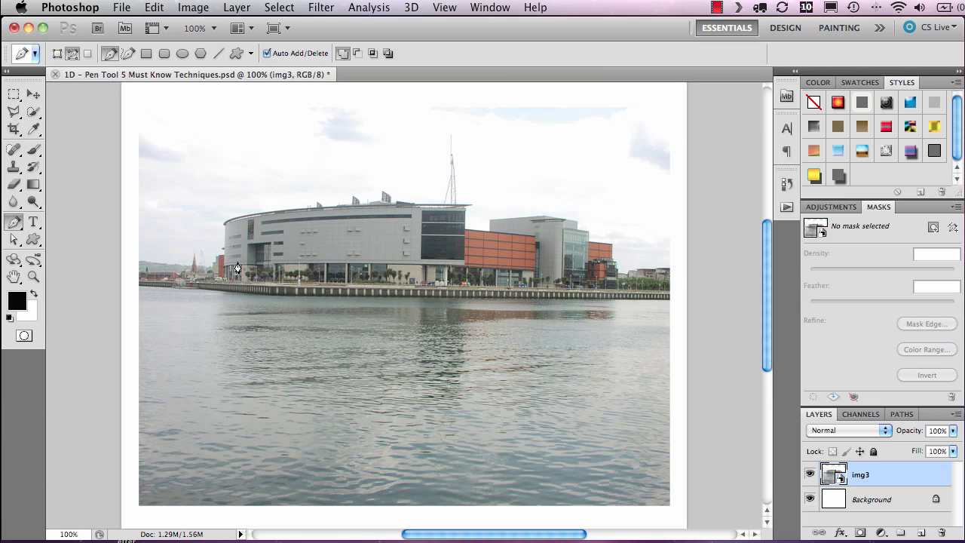
left_click(225, 228)
left_click(462, 223)
left_click_drag(471, 203, 596, 209)
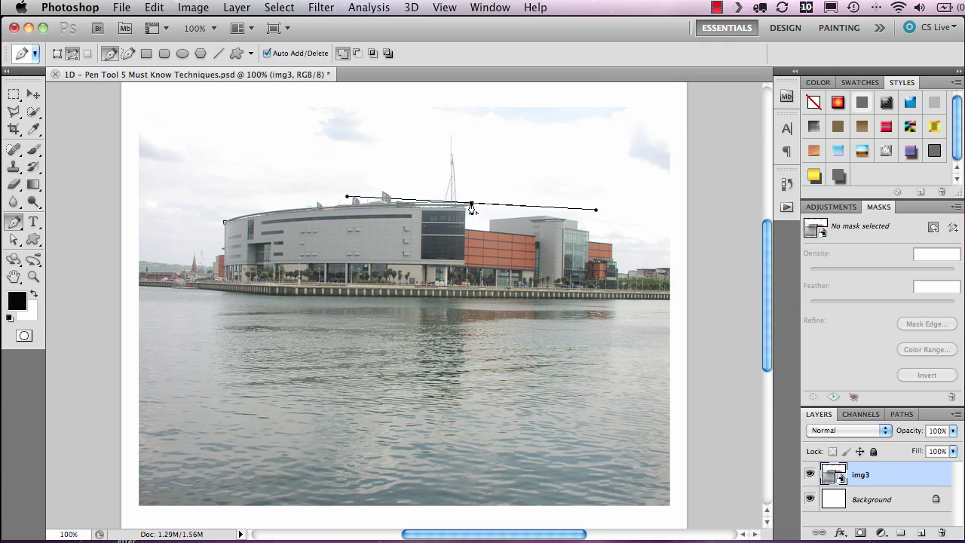
Remove the roof anchor's handle and add anchors at each roof corner through the orange building
left_click(471, 204, "alt")
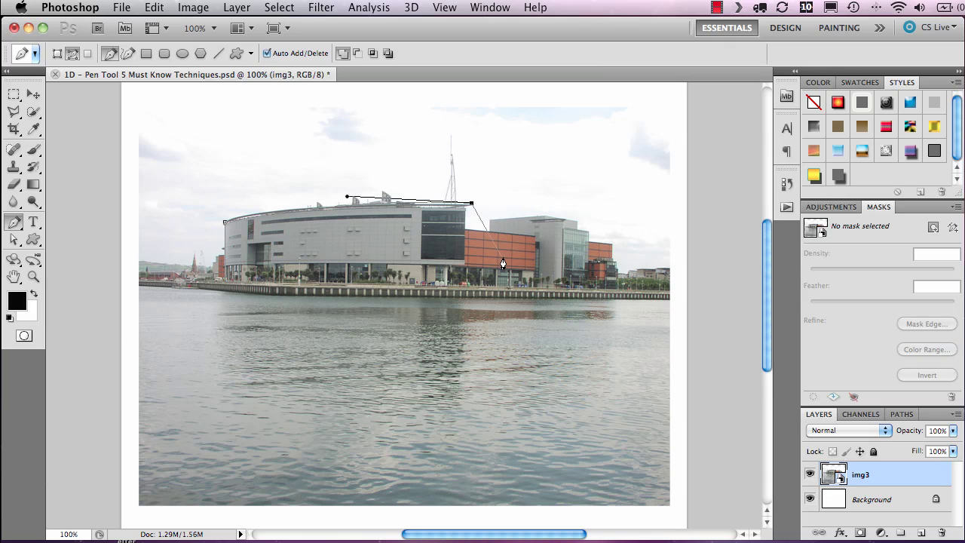
left_click(465, 227)
left_click(491, 221)
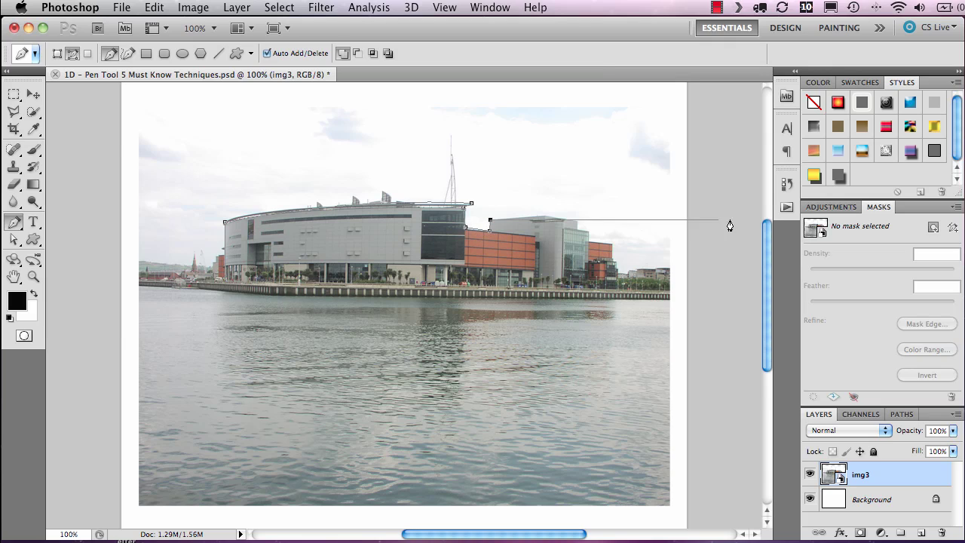
left_click(545, 217)
left_click(577, 224)
left_click(588, 229)
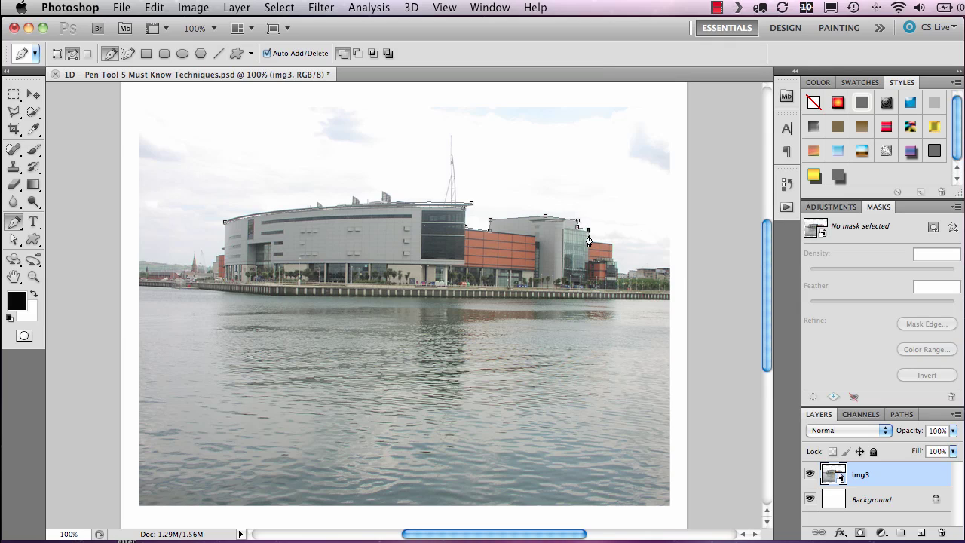
left_click(612, 244)
Add the waterline anchor, close the path at its starting point and finish it
left_click(618, 294)
left_click(228, 288)
key("Return")
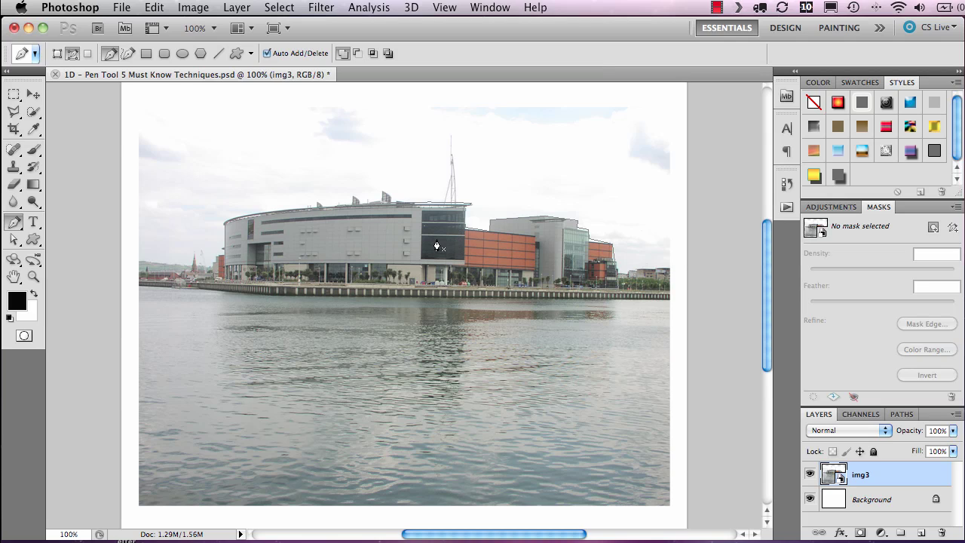
Add a vector mask to img3 from the path and switch to the Direct Selection Tool
left_click(861, 533, "super")
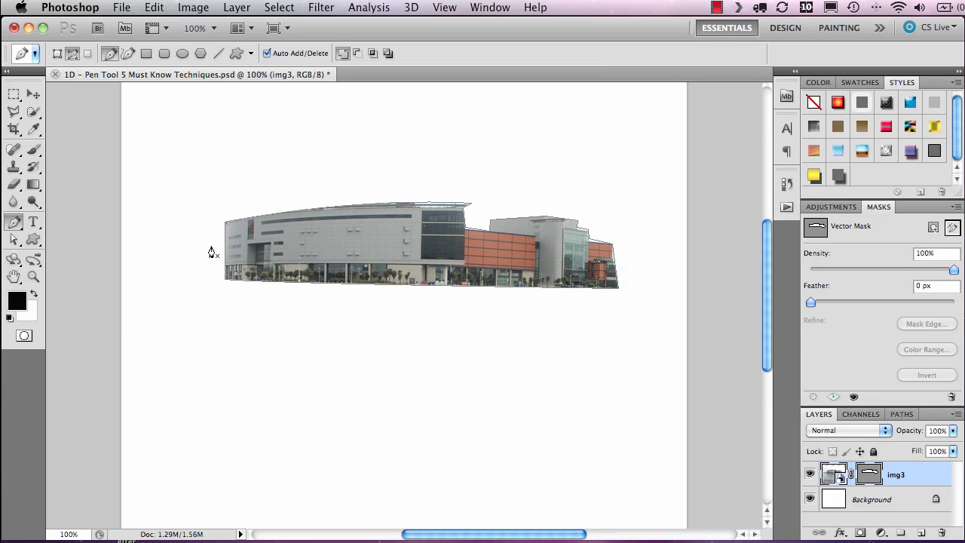
left_click(15, 240)
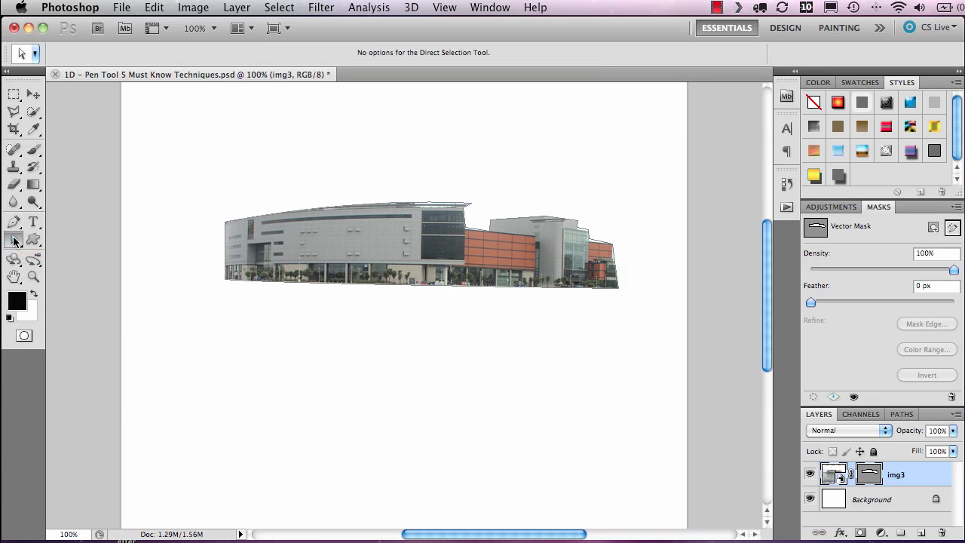
Drag the mask path's bottom-left and bottom-right anchors slightly lower toward the waterline
left_click(226, 282)
left_click_drag(226, 280, 224, 283)
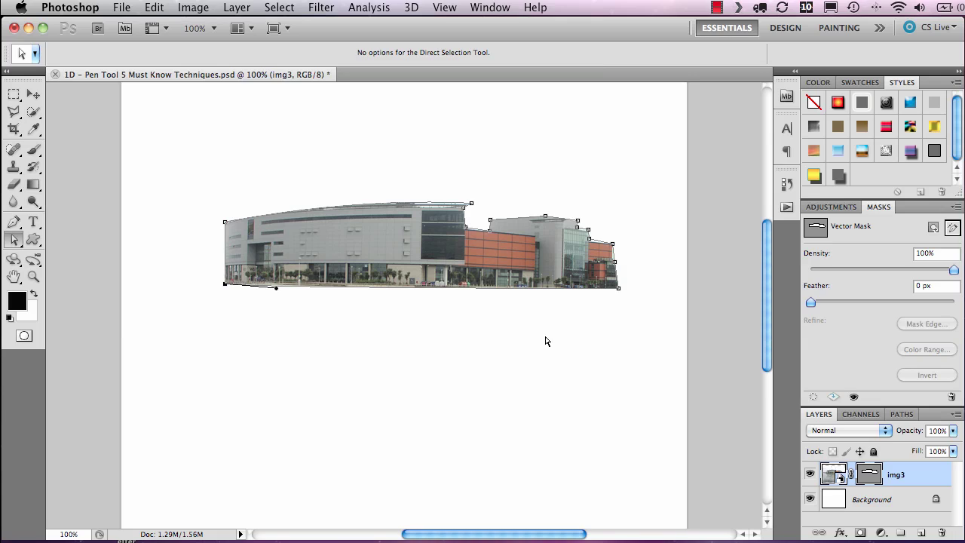
left_click_drag(618, 289, 619, 293)
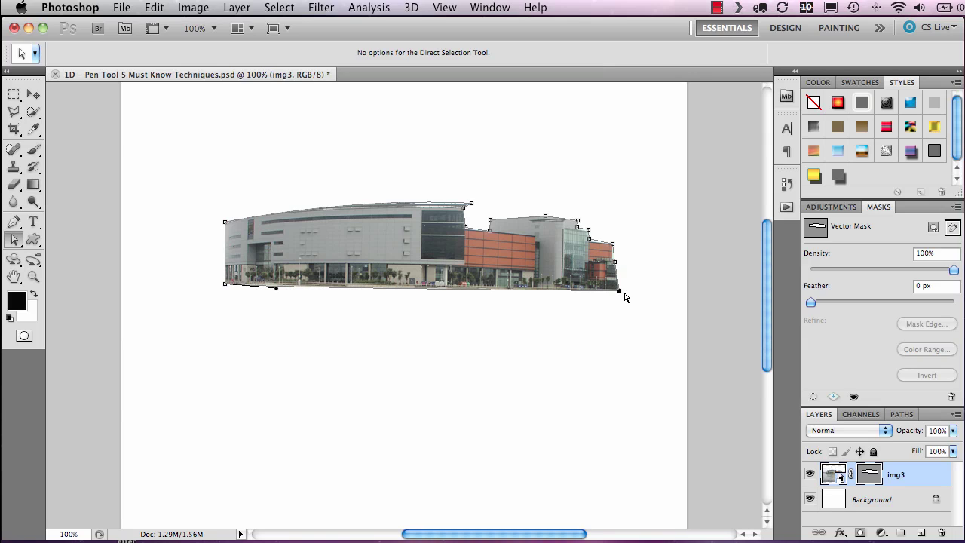
left_click(617, 261)
left_click(13, 240)
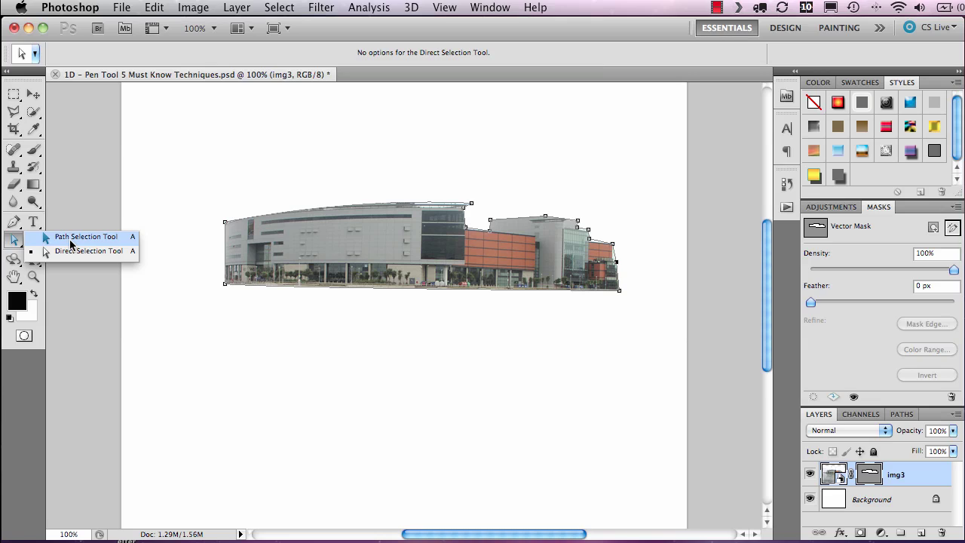
left_click(71, 240)
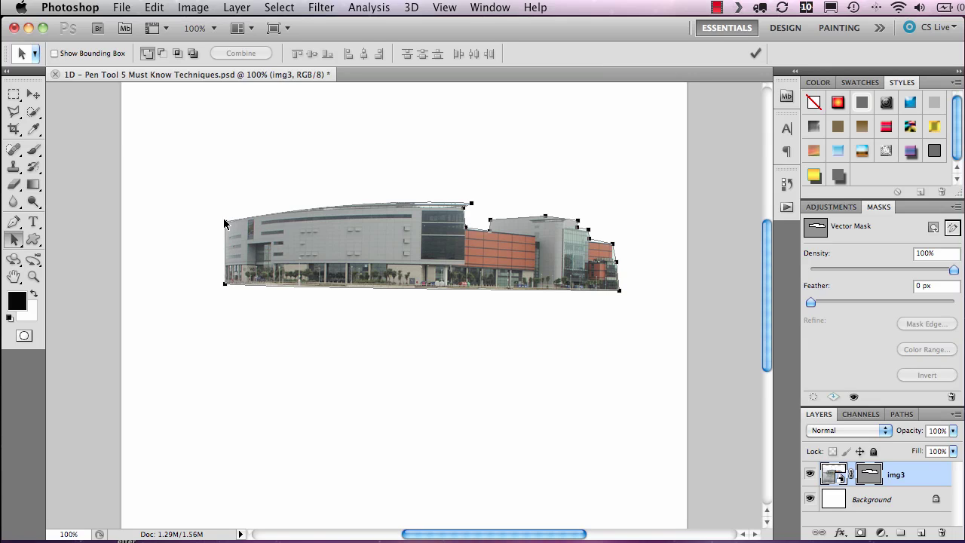
left_click_drag(224, 224, 222, 209)
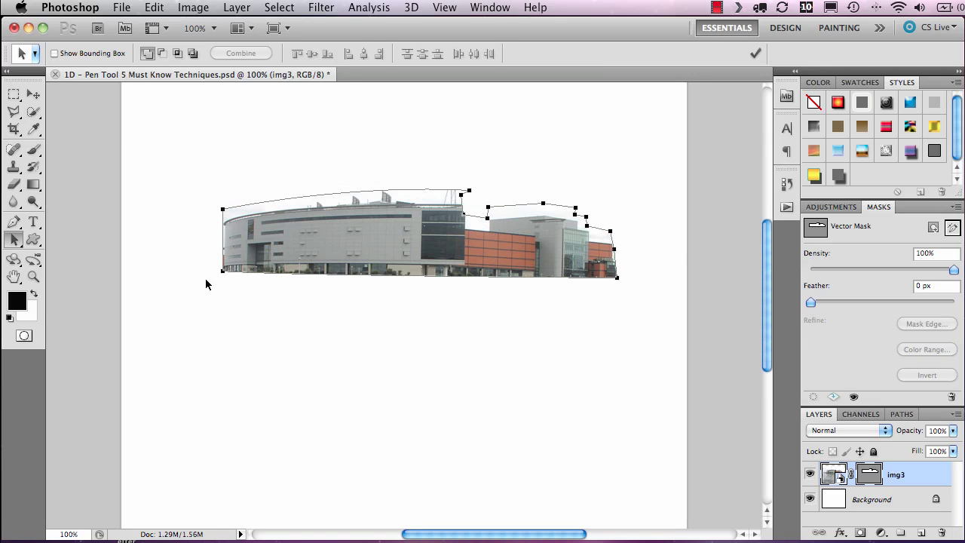
key("super+z")
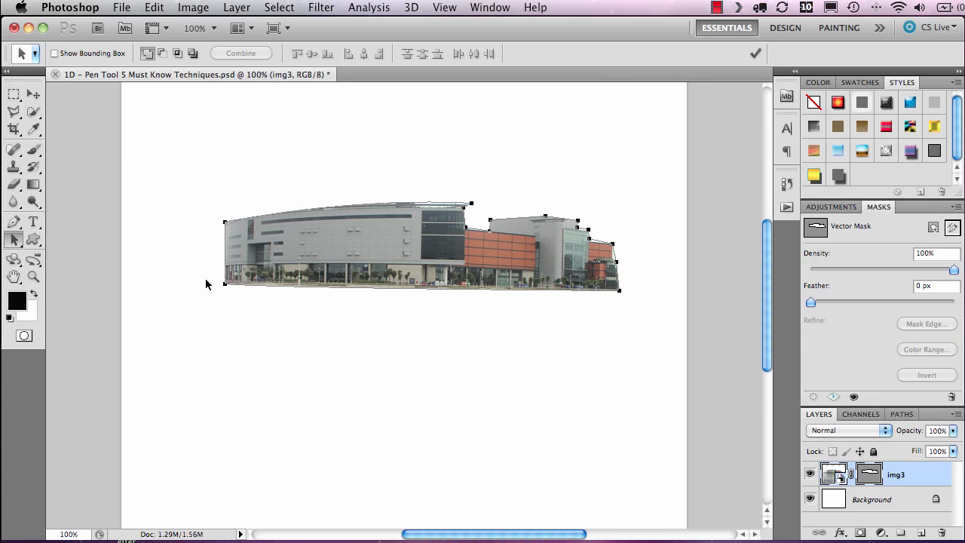
left_click(14, 239)
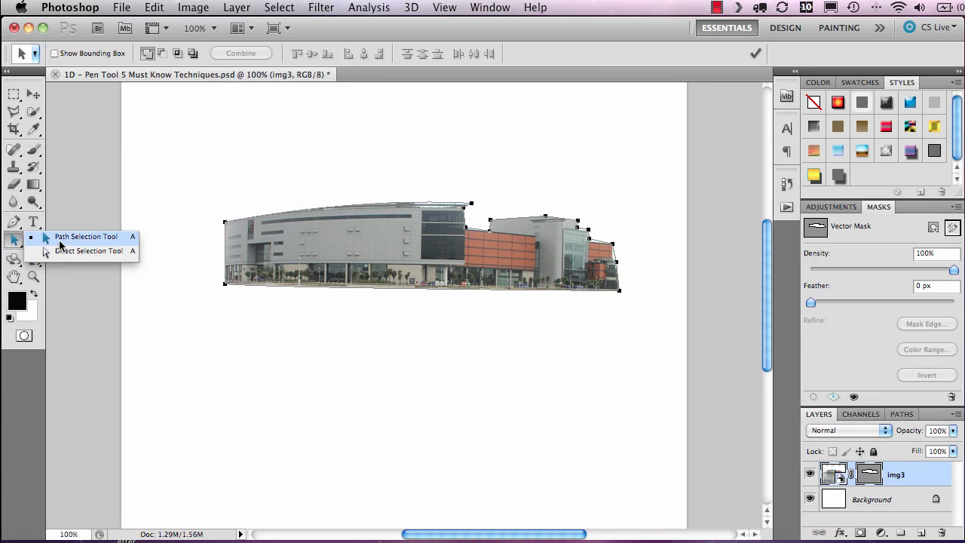
left_click(65, 250)
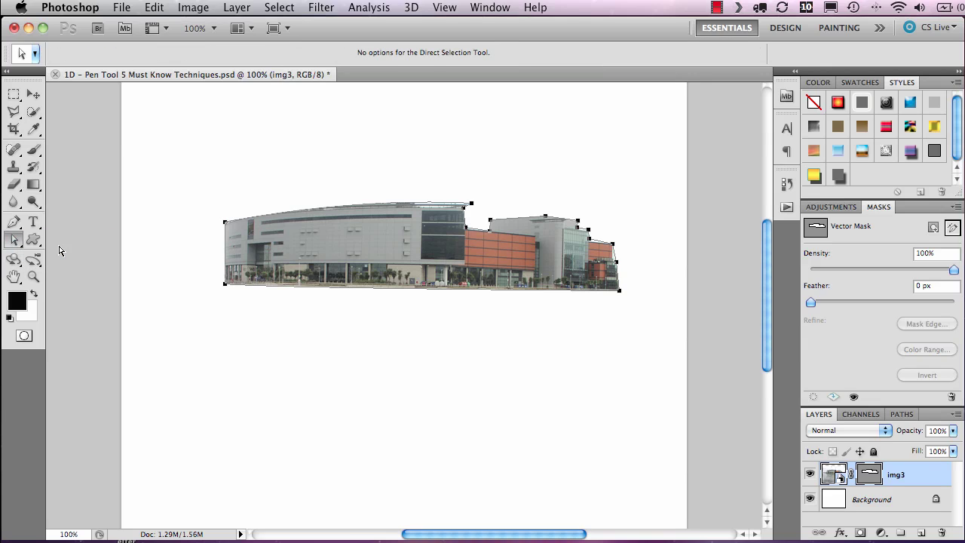
left_click(224, 285)
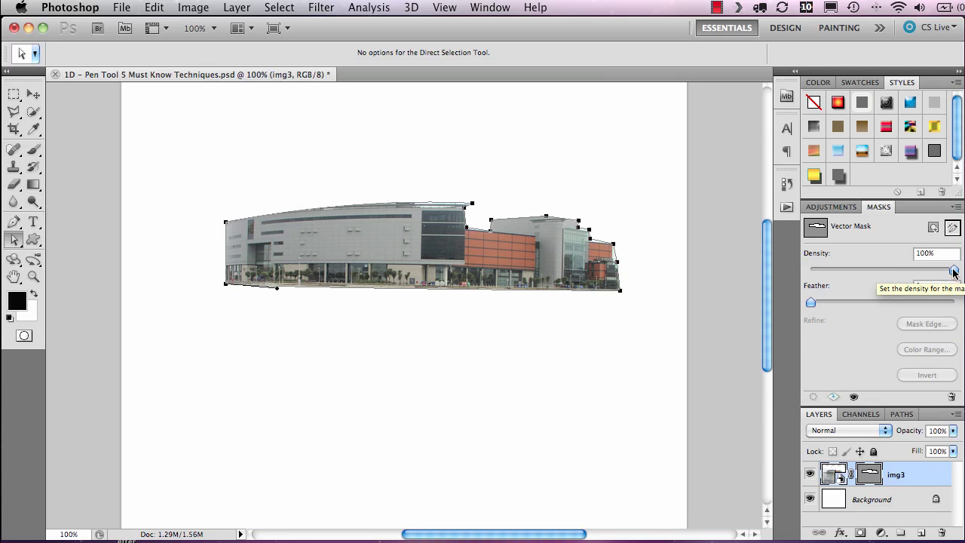
Lower the vector mask density to 0% and select the whole path with the Path Selection Tool
left_click_drag(954, 271, 810, 269)
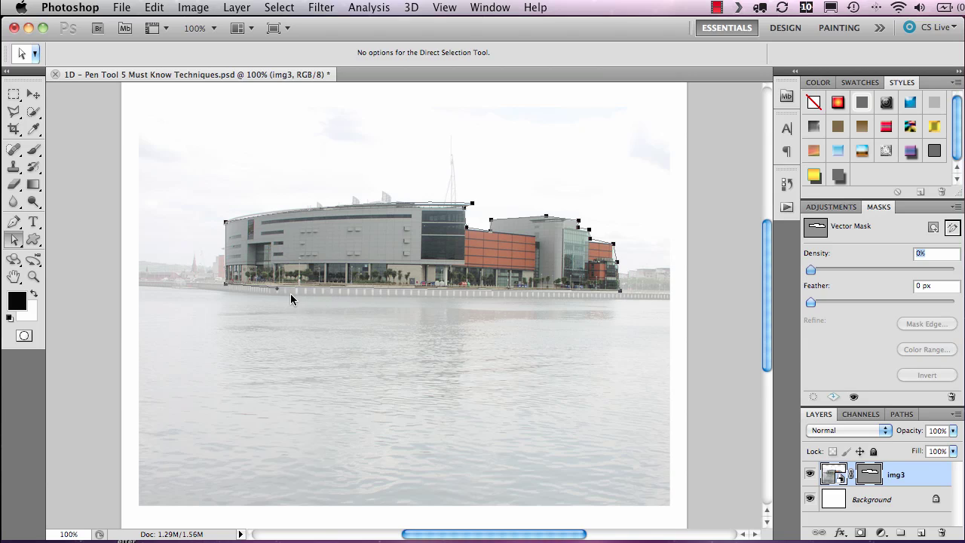
left_click(13, 240)
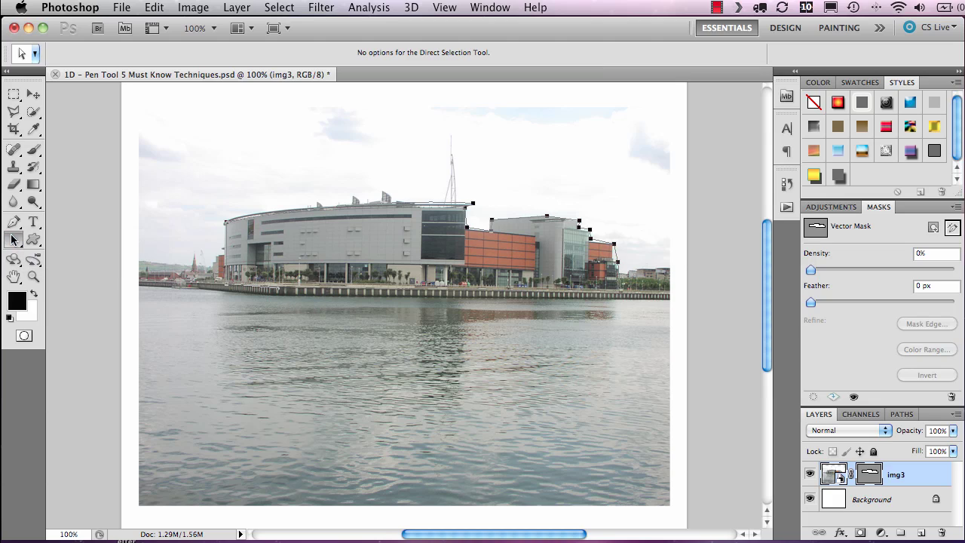
left_click(14, 240)
left_click(76, 236)
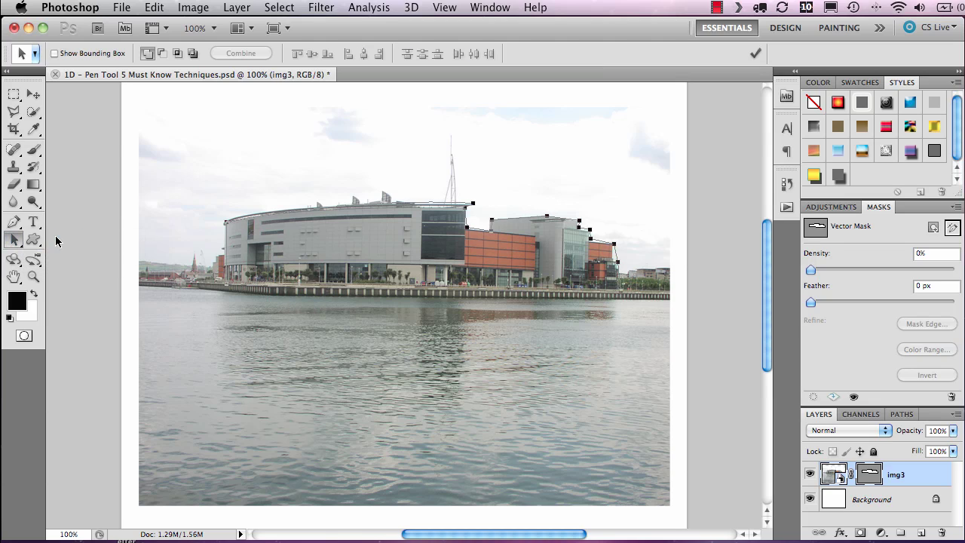
left_click(225, 226)
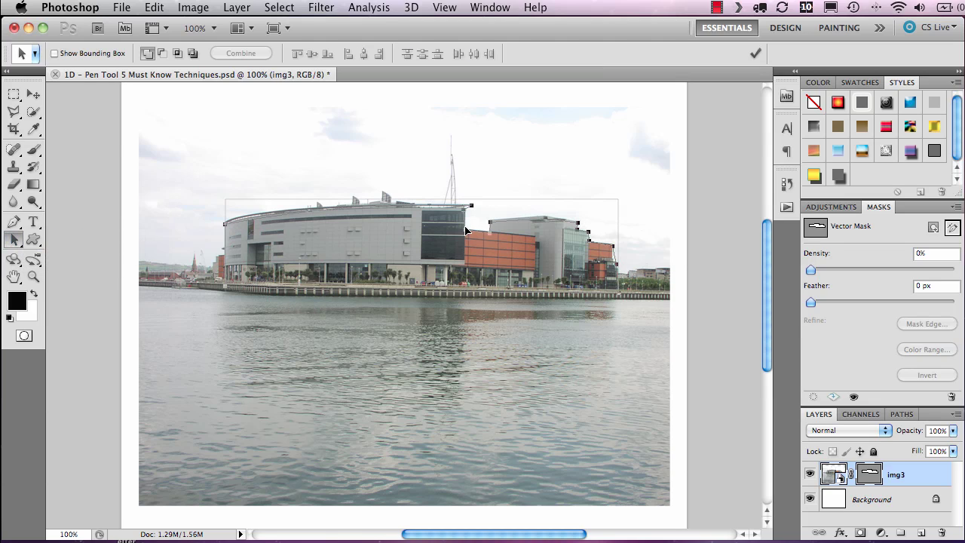
left_click(466, 230)
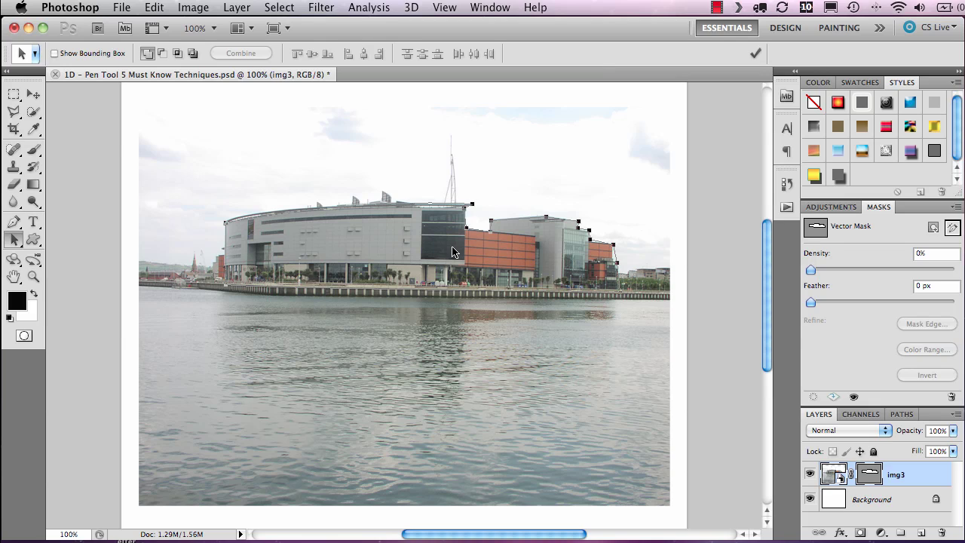
With the Pen Tool, delete an existing anchor on the path's top edge
left_click(15, 224)
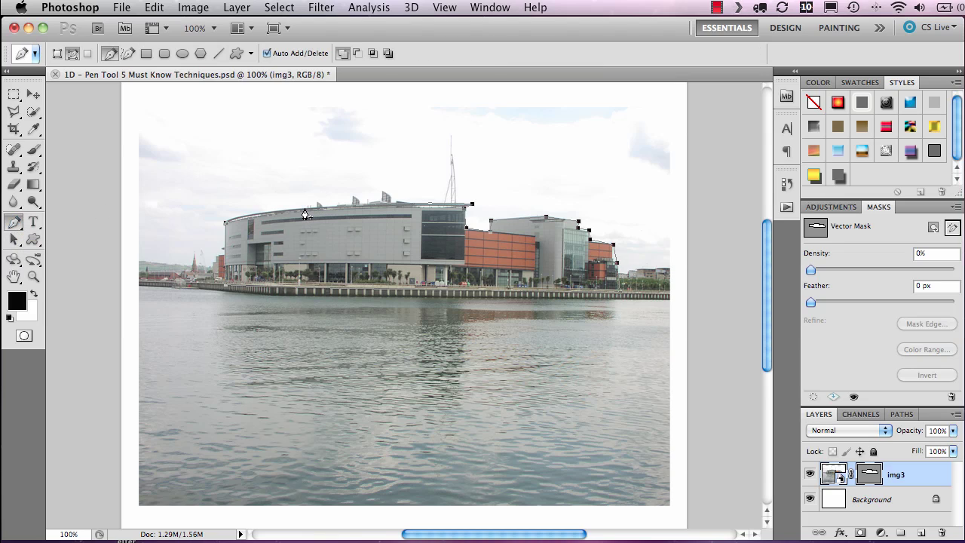
left_click(255, 220)
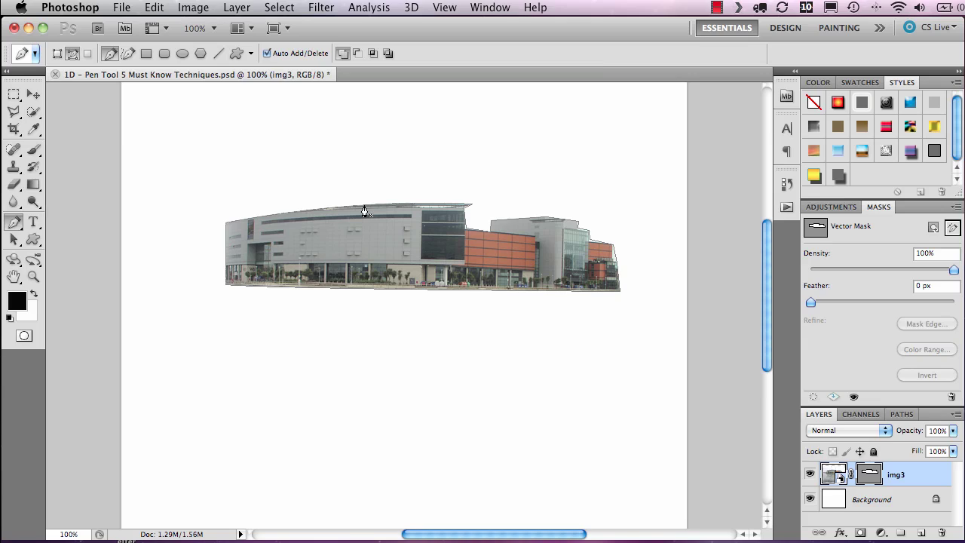
Add an anchor on the mask path's top edge and delete the glass block's top-right corner anchor
left_click(365, 212, "ctrl")
left_click(344, 208)
left_click(464, 214)
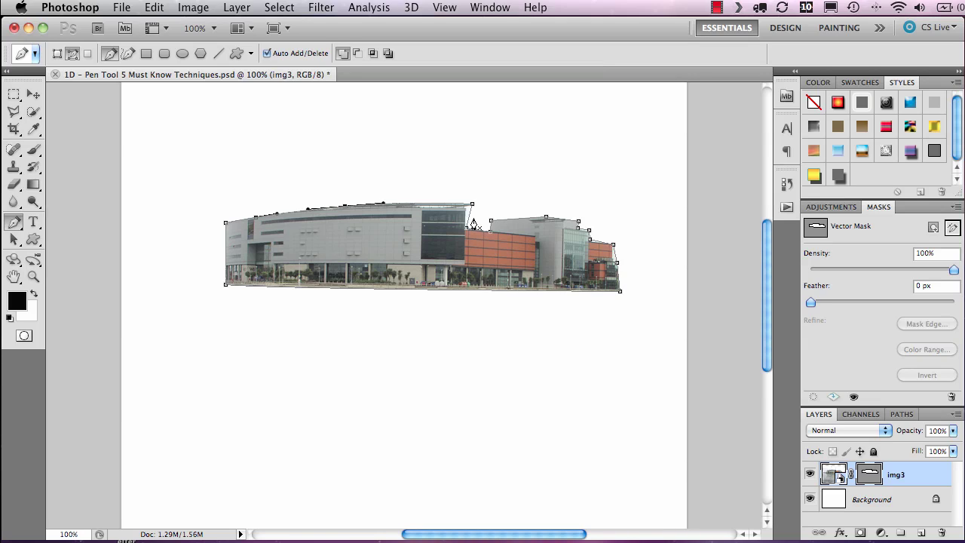